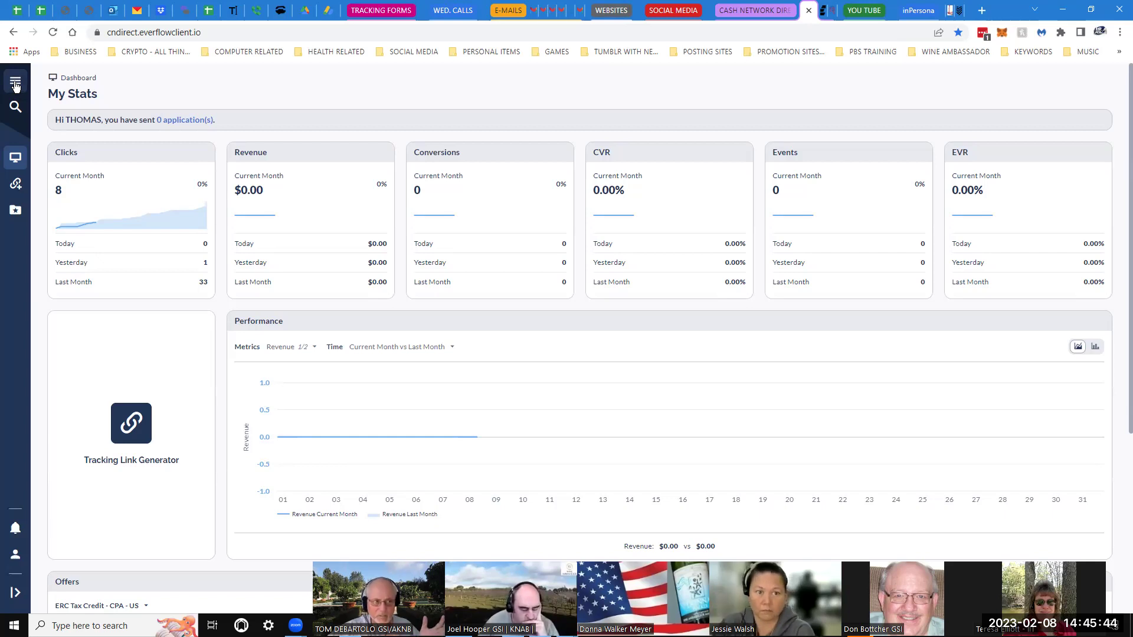
Open the Manage Offers page and look through the full list of available offers
left_click(16, 84)
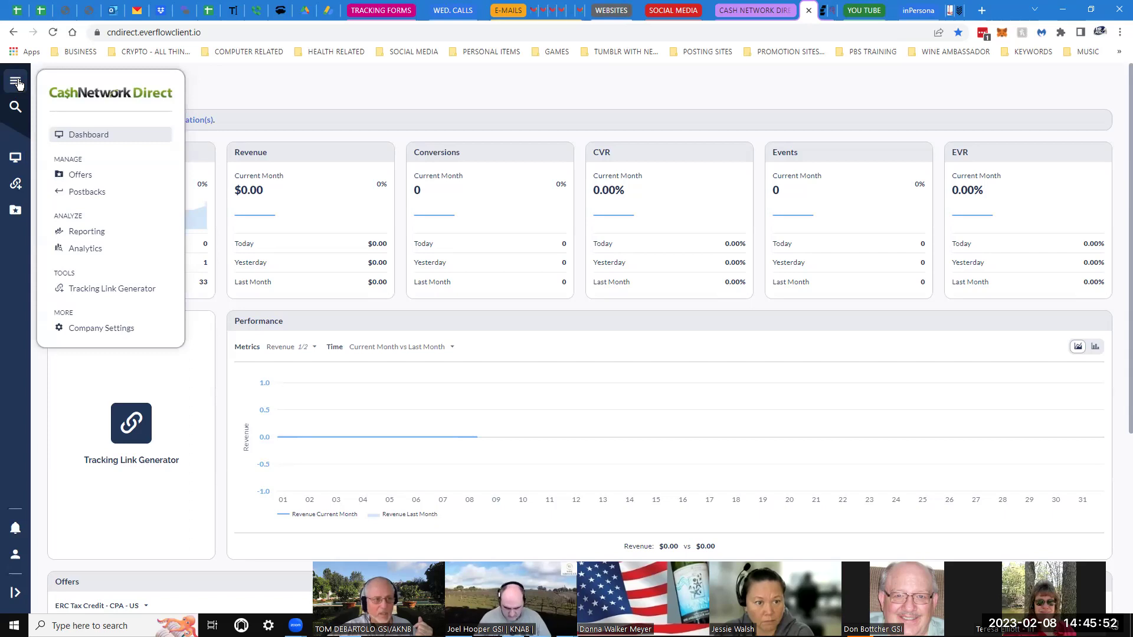
left_click(80, 175)
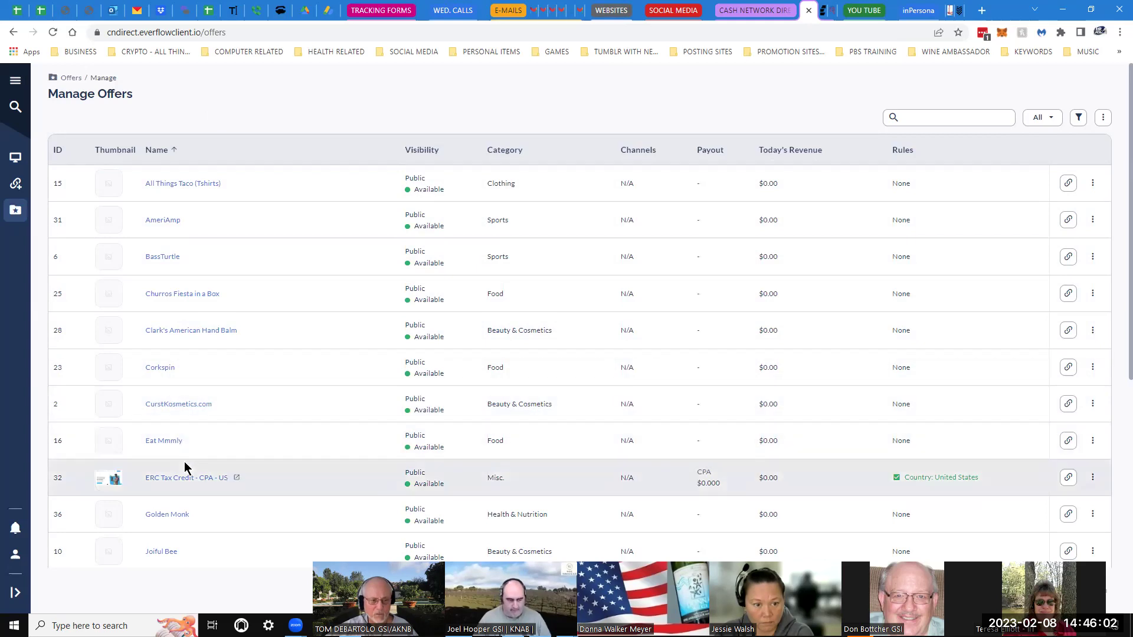
scroll(202, 421, "down", 3)
scroll(203, 417, "down", 4)
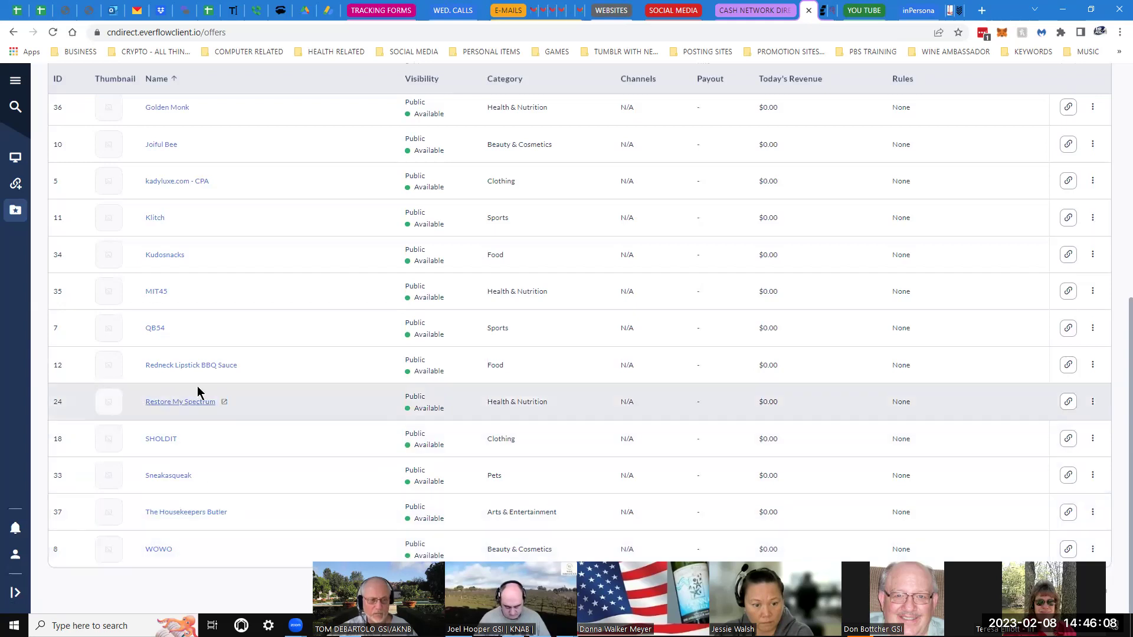
scroll(204, 314, "up", 1)
scroll(205, 313, "up", 5)
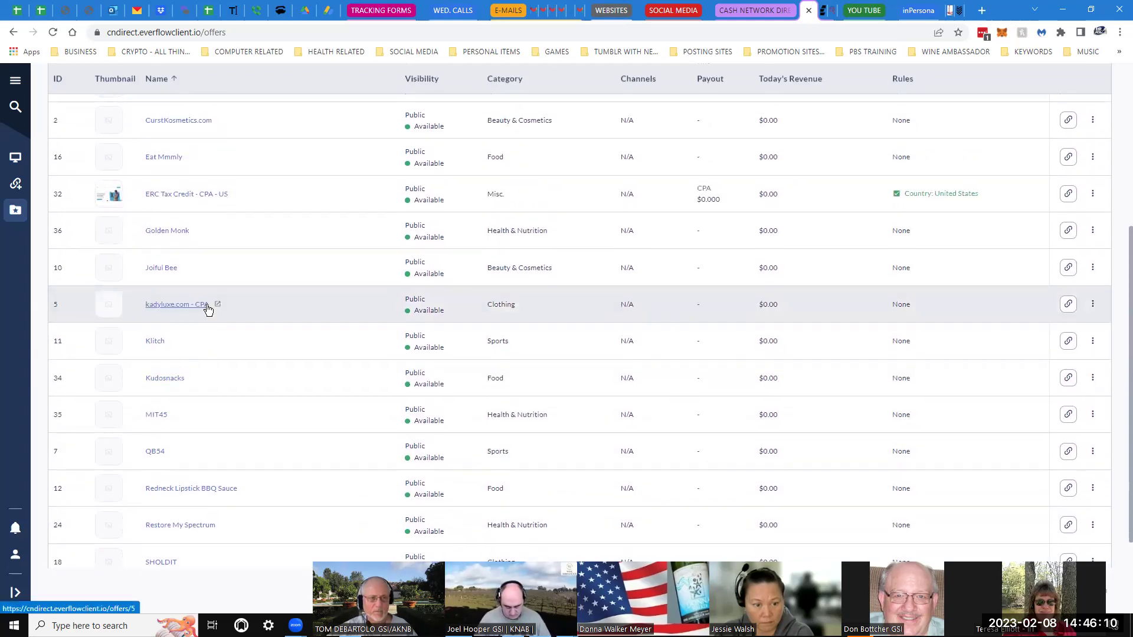
scroll(207, 309, "up", 2)
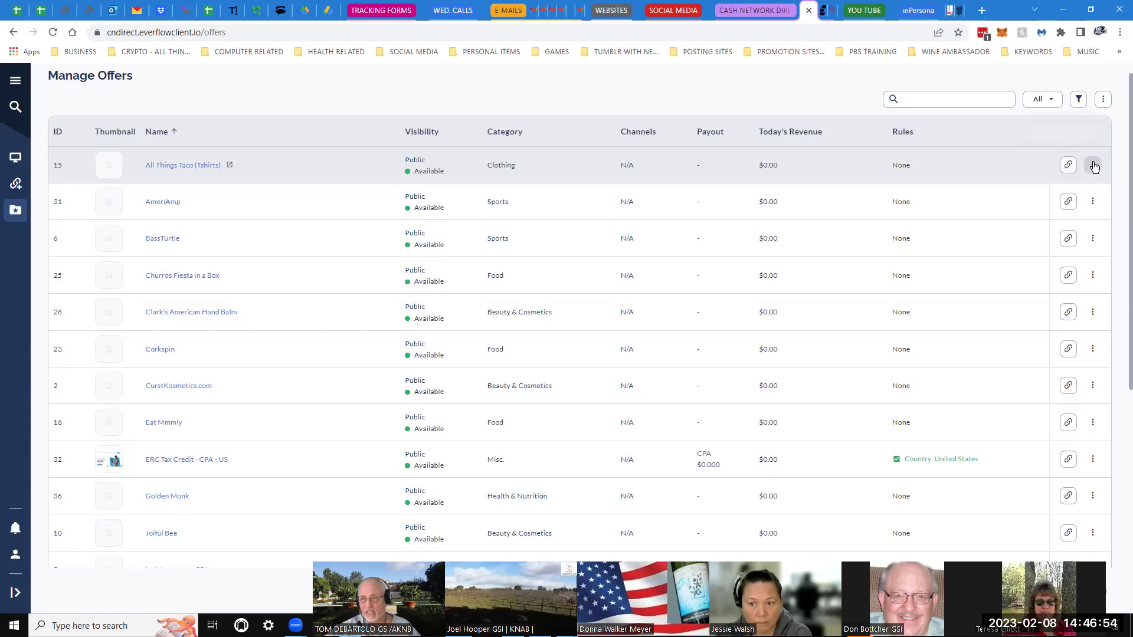
Check the report options for the All Things Taco (Tshirts) offer and review its basis, details, creatives and URLs information
left_click(1093, 166)
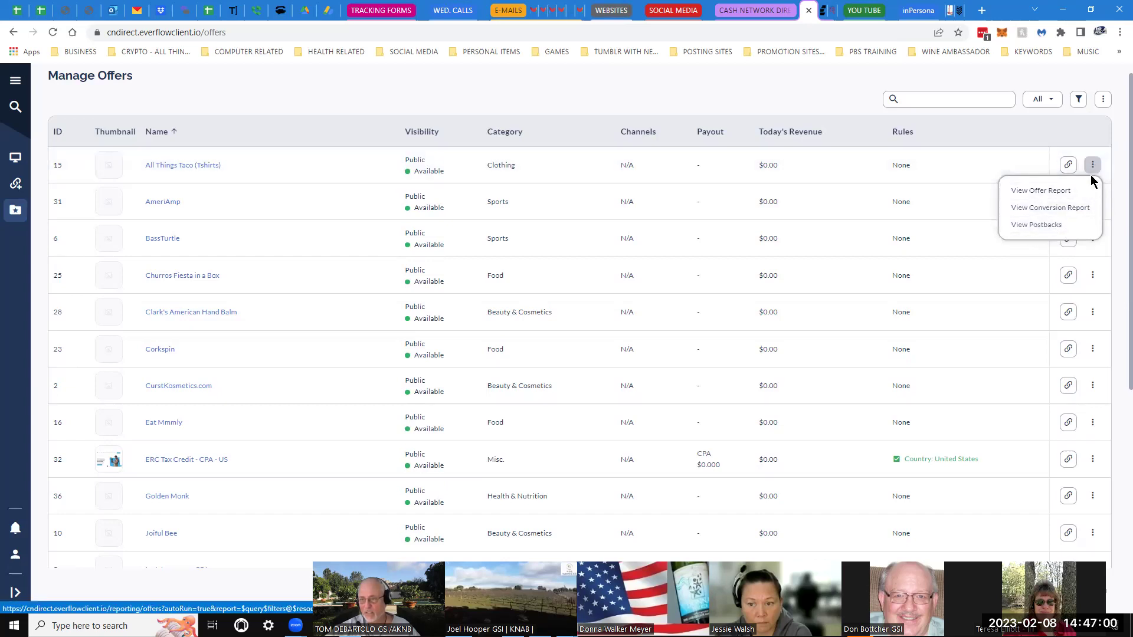
left_click(1015, 159)
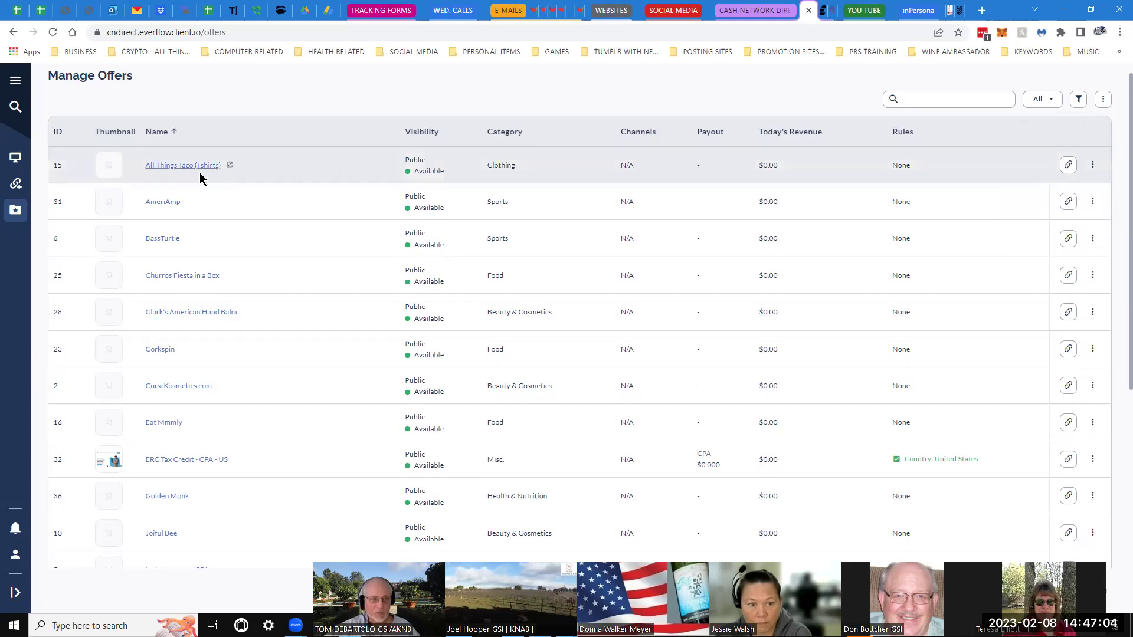
left_click(170, 170)
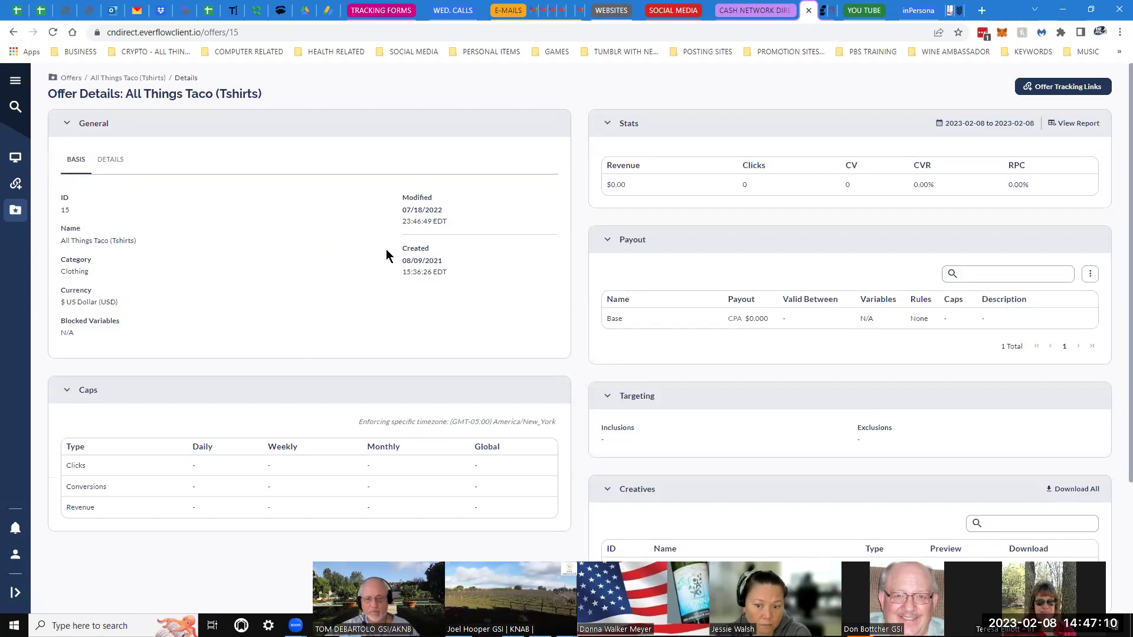
scroll(386, 255, "down", 3)
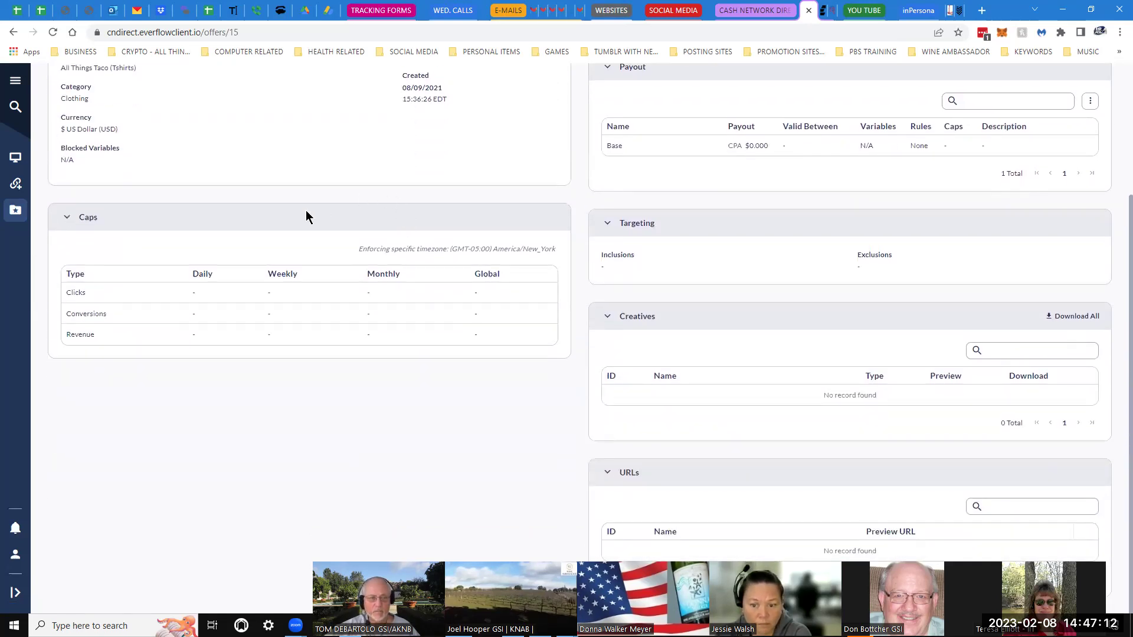
scroll(306, 211, "up", 3)
left_click(106, 168)
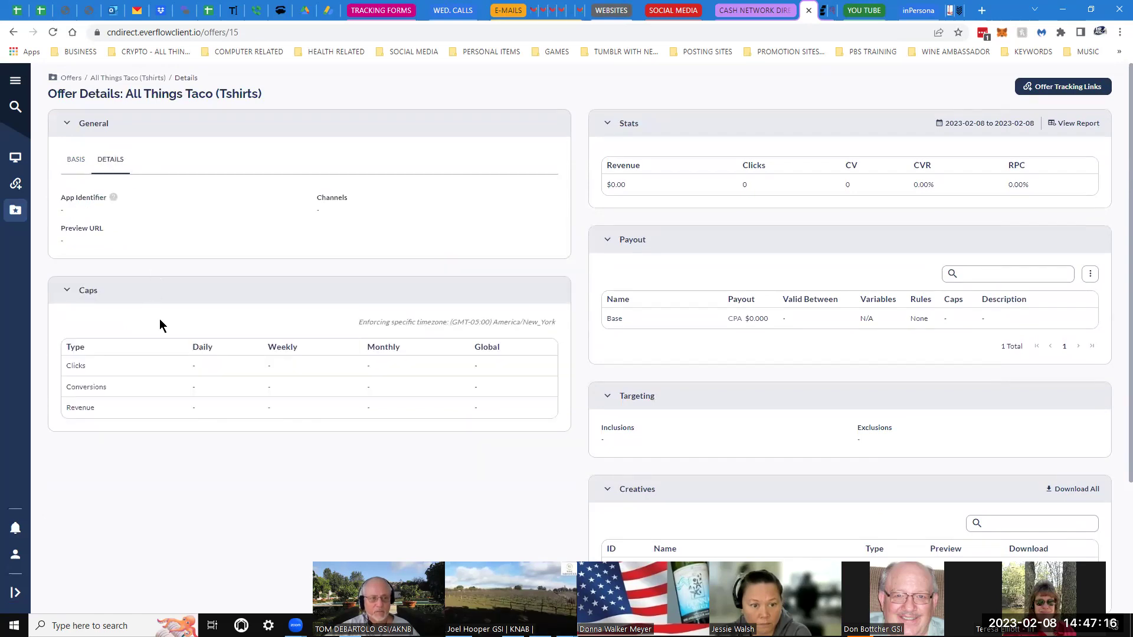
scroll(858, 407, "down", 3)
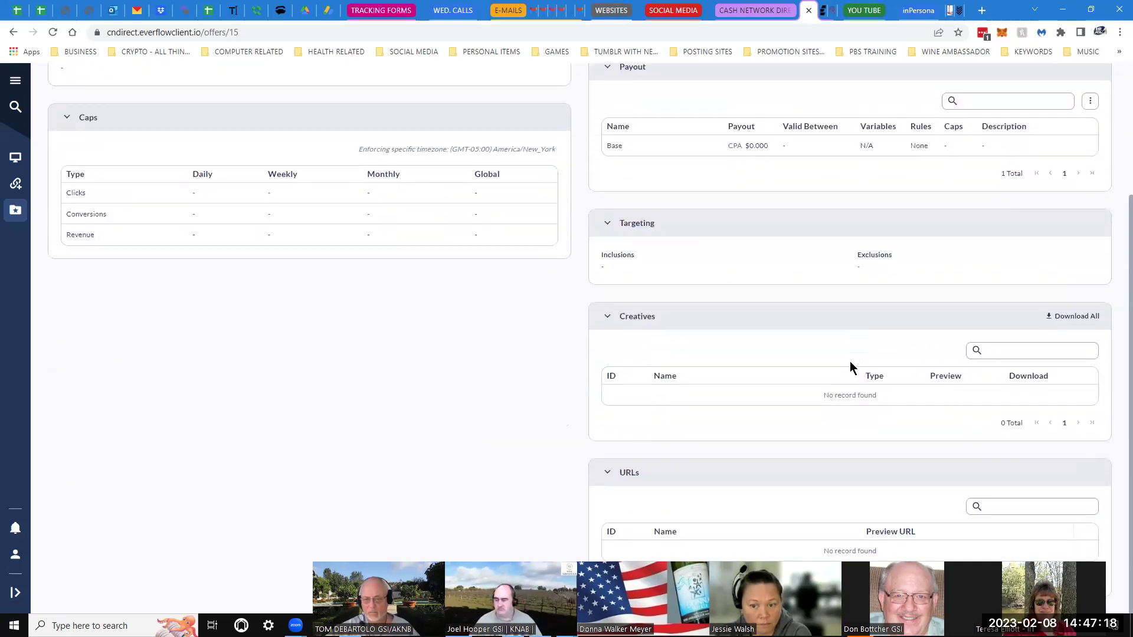
left_click(893, 534)
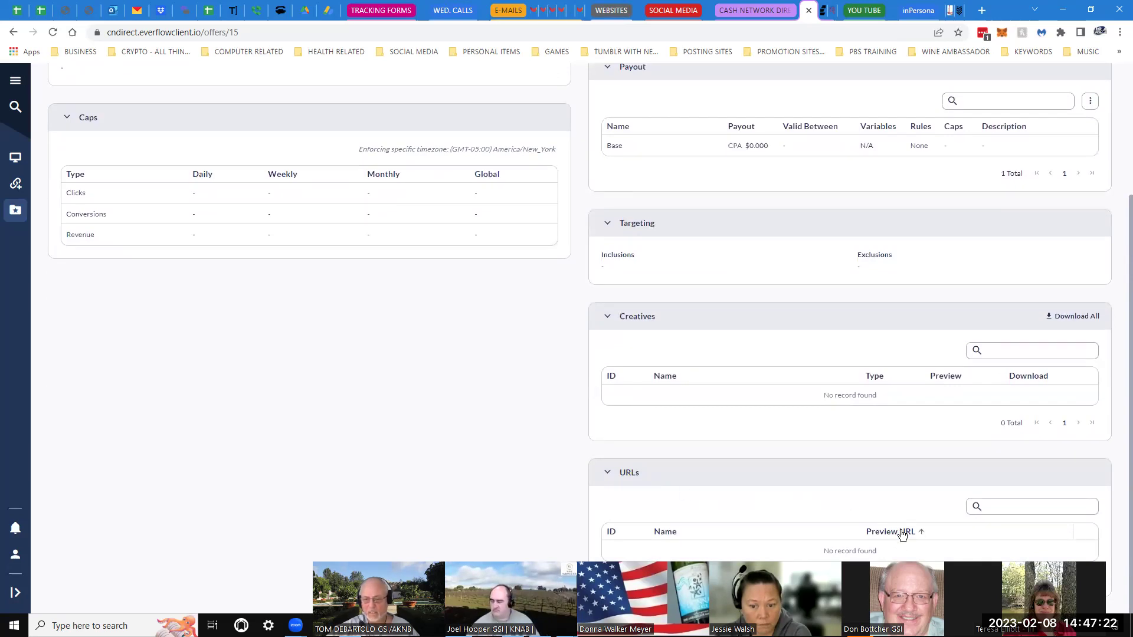
scroll(493, 384, "up", 3)
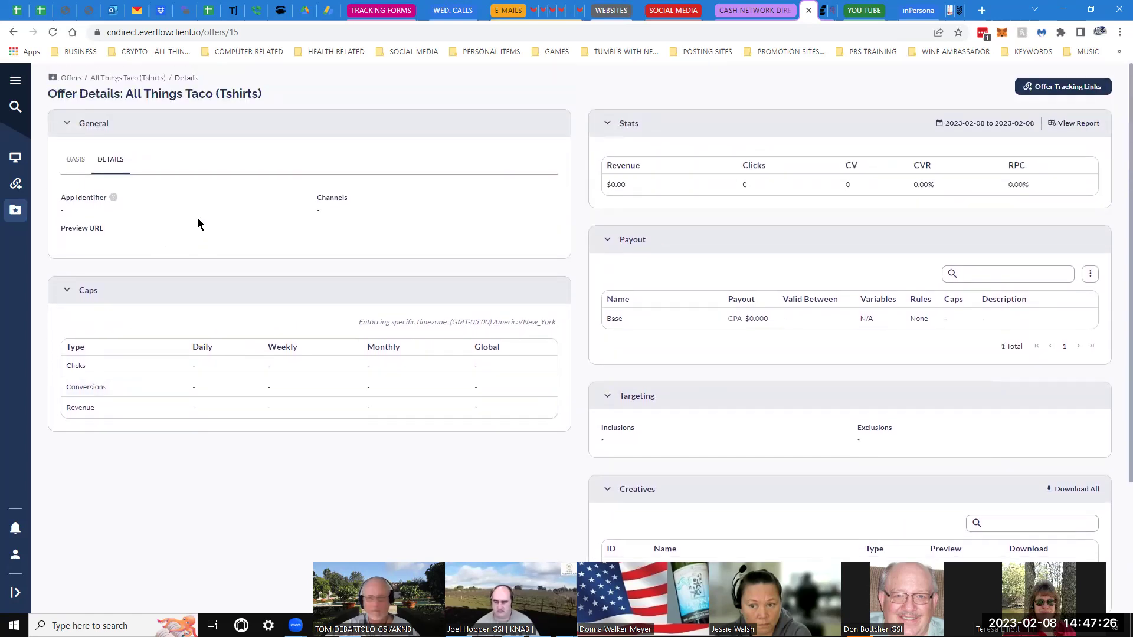
Copy the tracking link of the All Things Taco (Tshirts) offer and open it in a new browser tab
left_click(1065, 88)
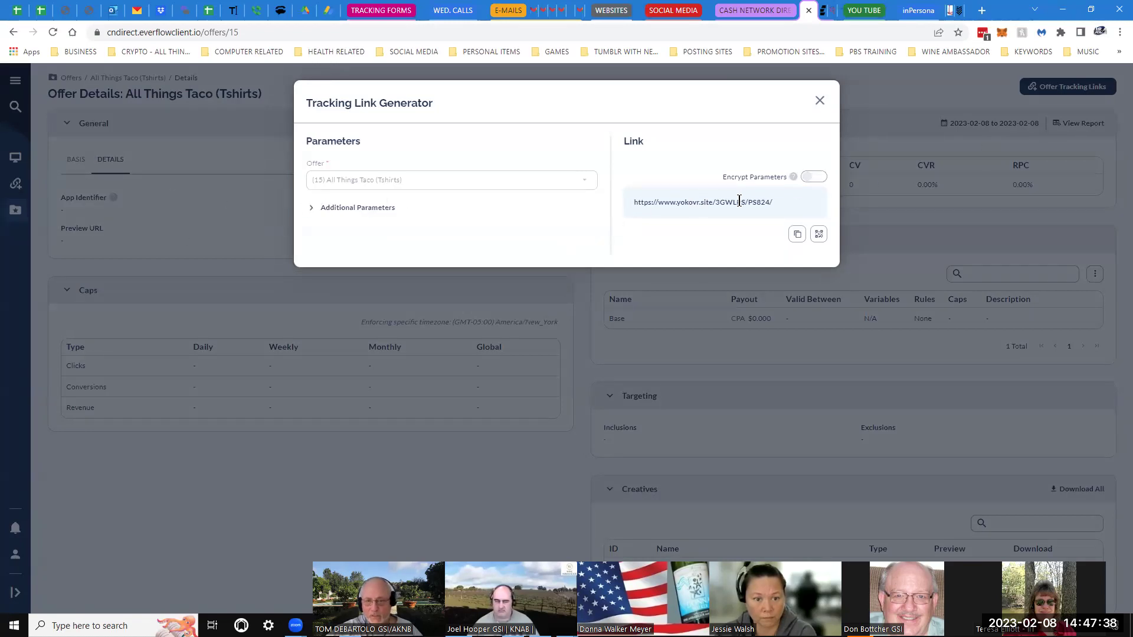
left_click(796, 236)
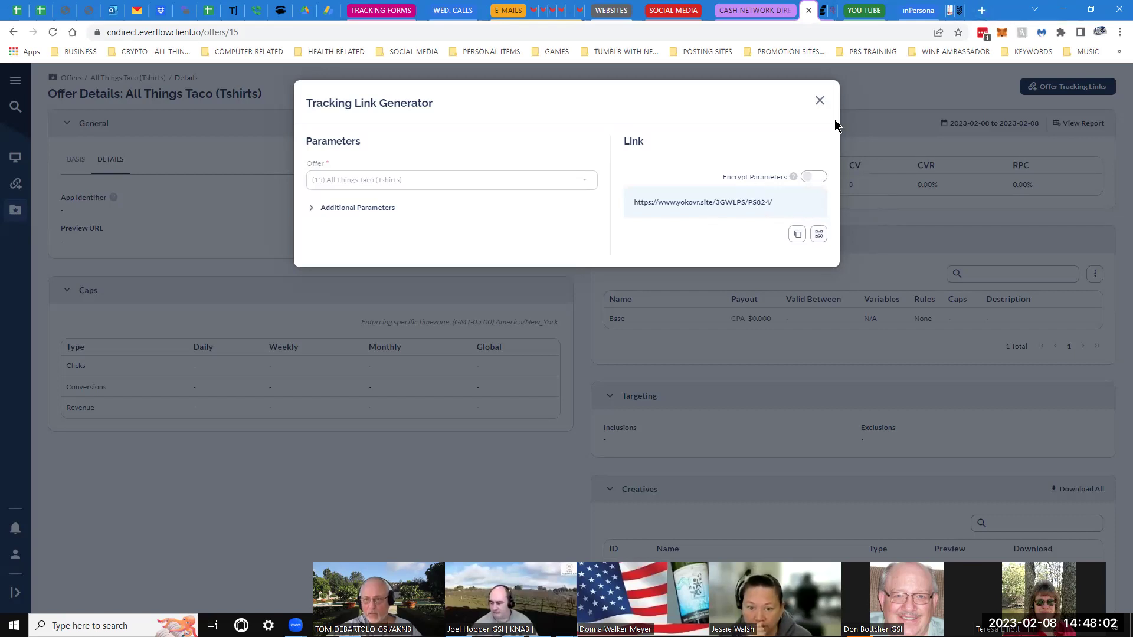
left_click(986, 14)
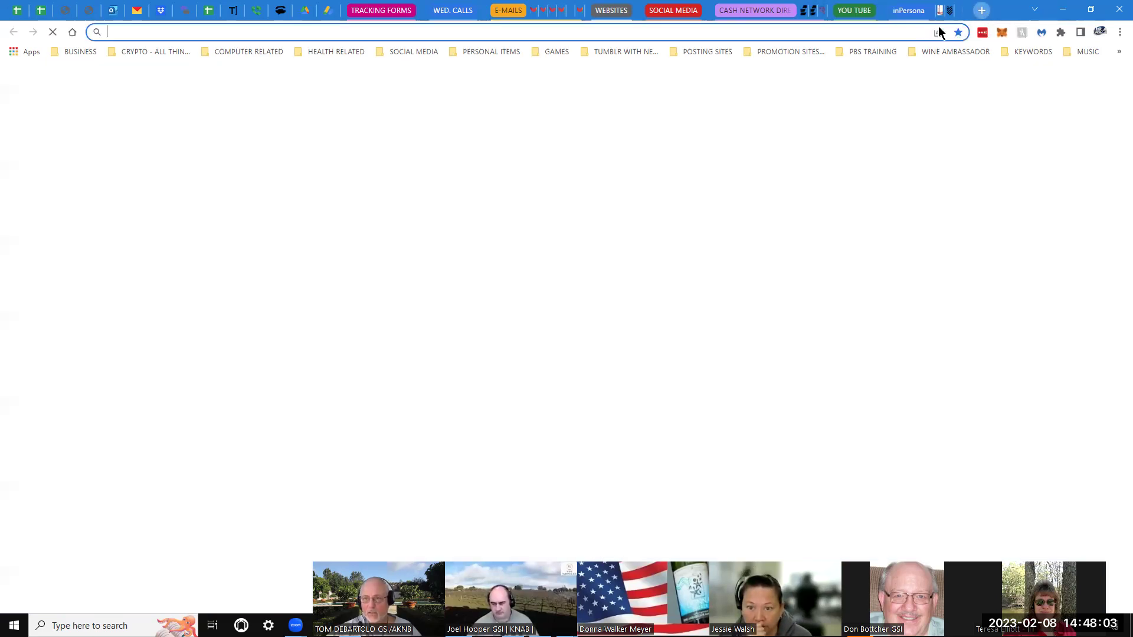
right_click(806, 32)
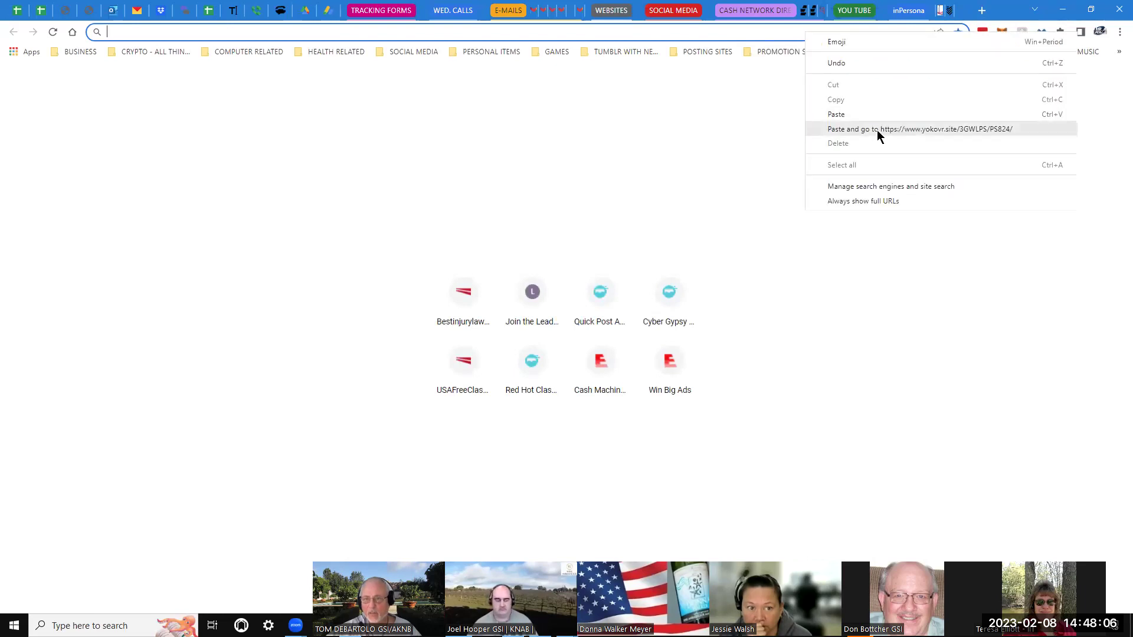
left_click(878, 130)
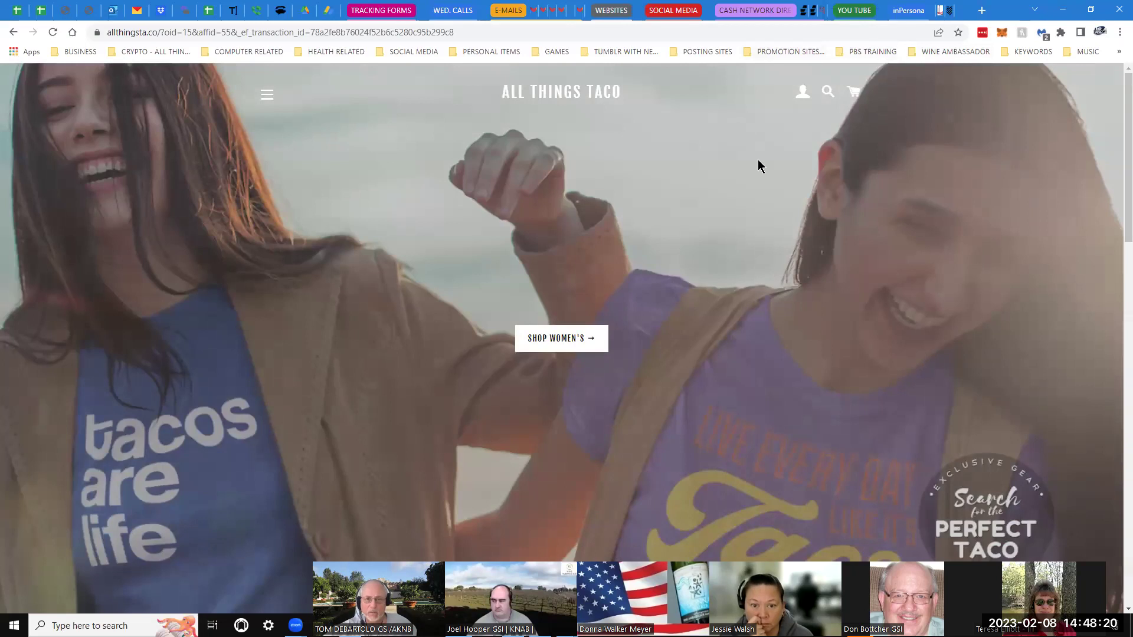
Close the All Things Taco store page and the Tracking Link Generator, and return to the offer's basis information
left_click(507, 12)
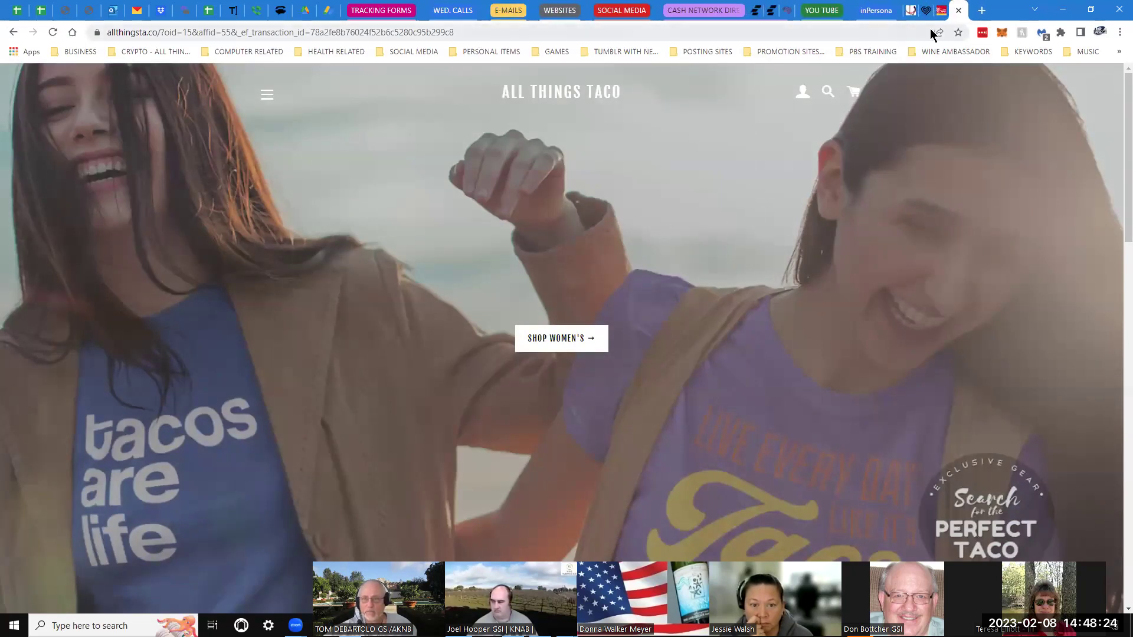
left_click(959, 11)
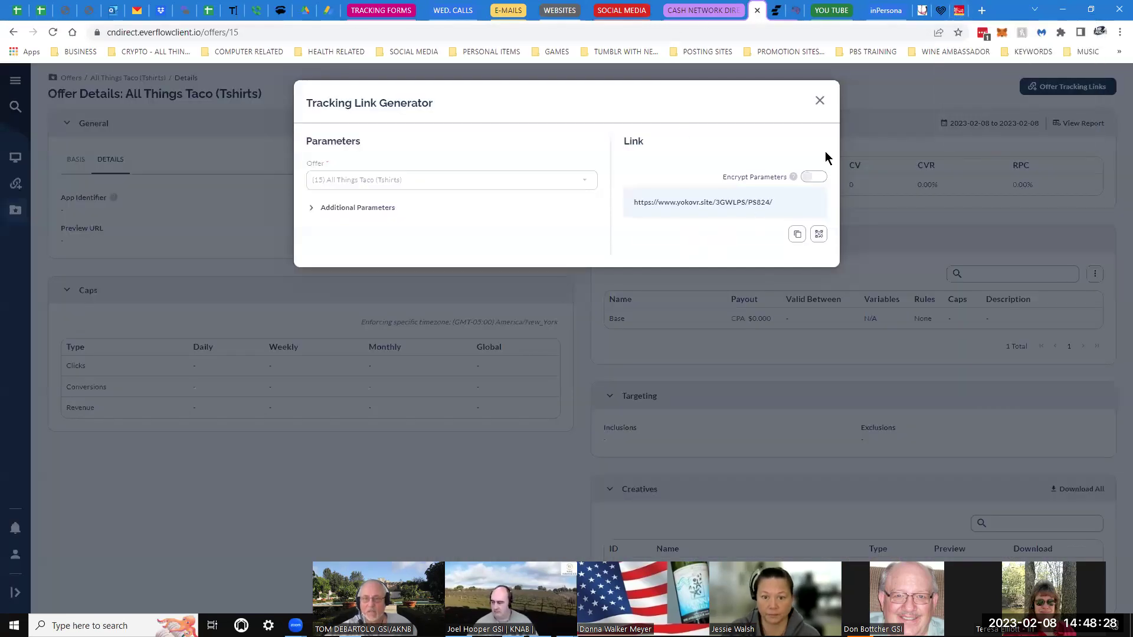
left_click(844, 153)
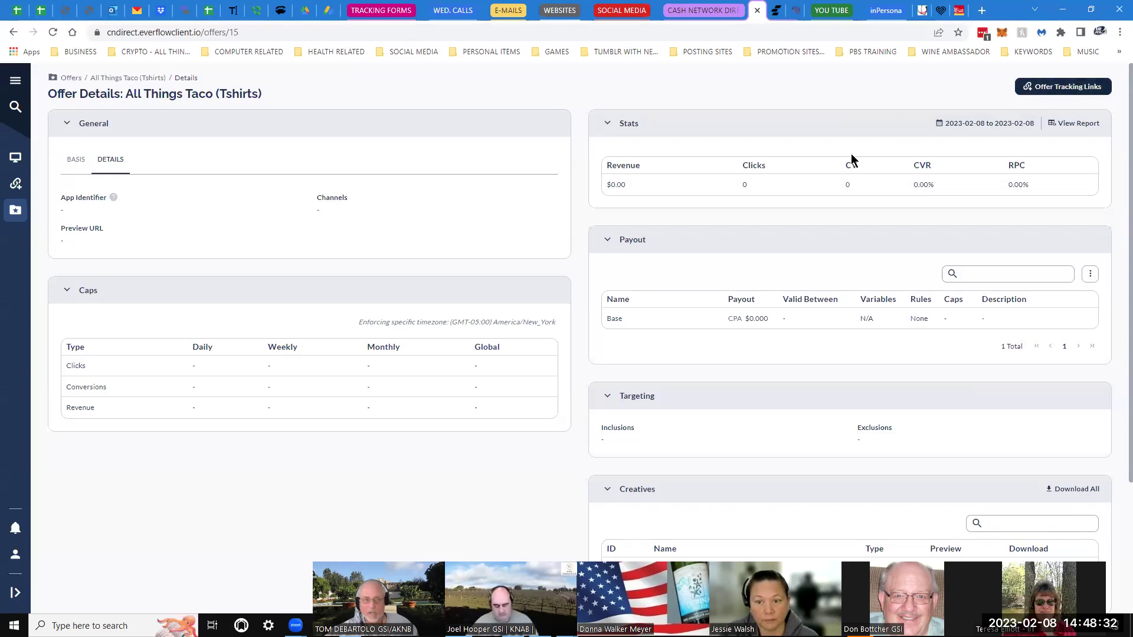
left_click(73, 161)
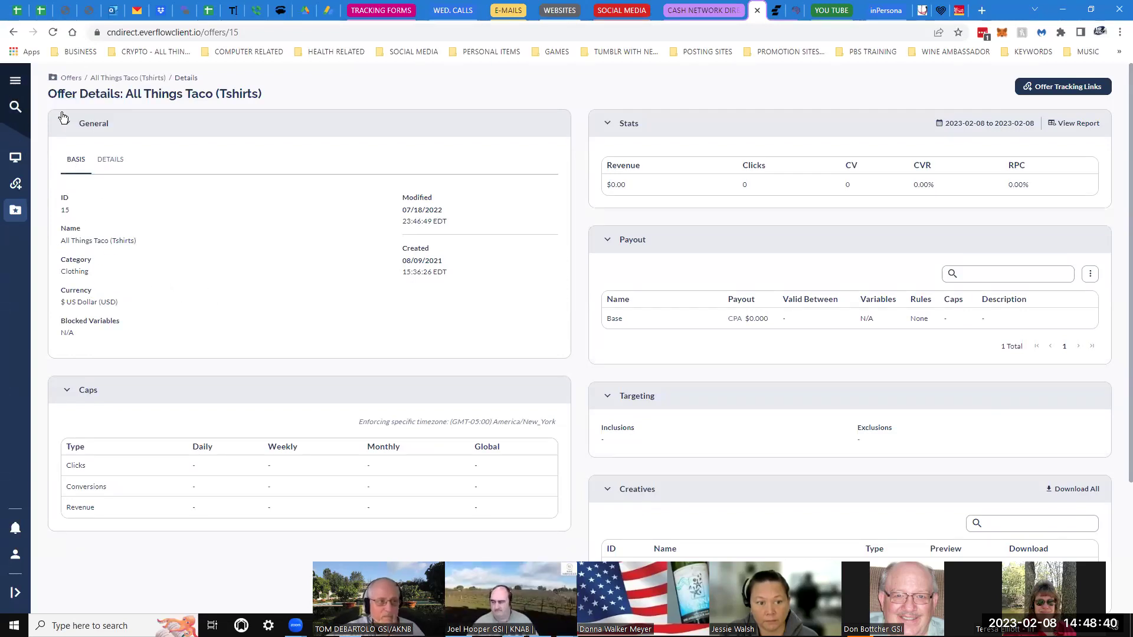
Open the Corkspin offer from the offers list, view its tracking link, and close the link generator
left_click(18, 82)
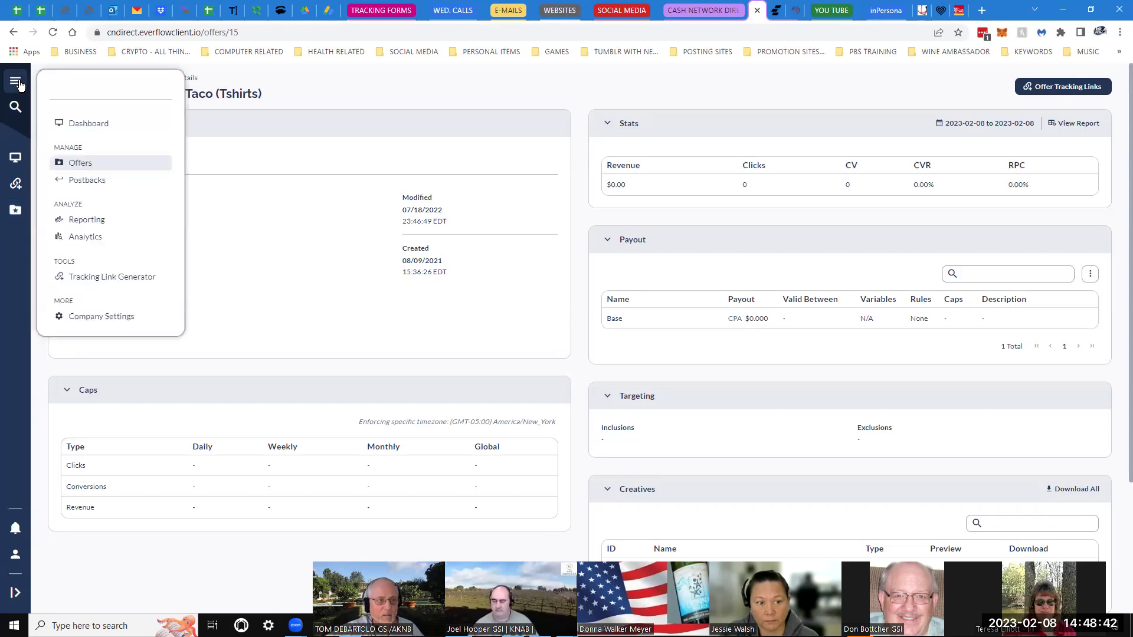
left_click(86, 177)
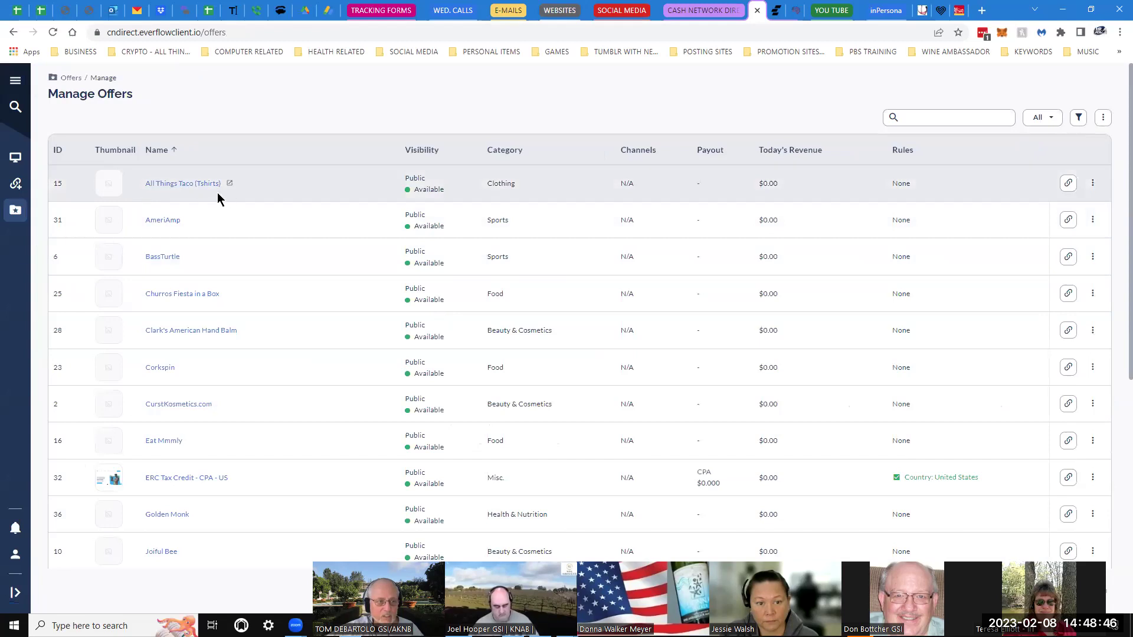
left_click(160, 368)
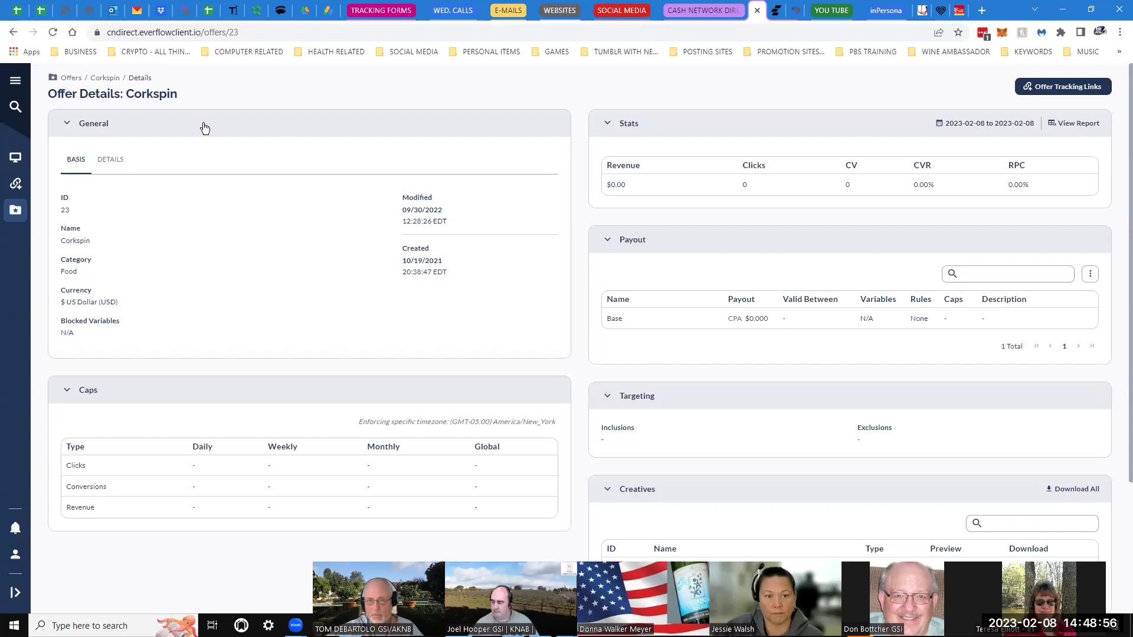
left_click(1063, 86)
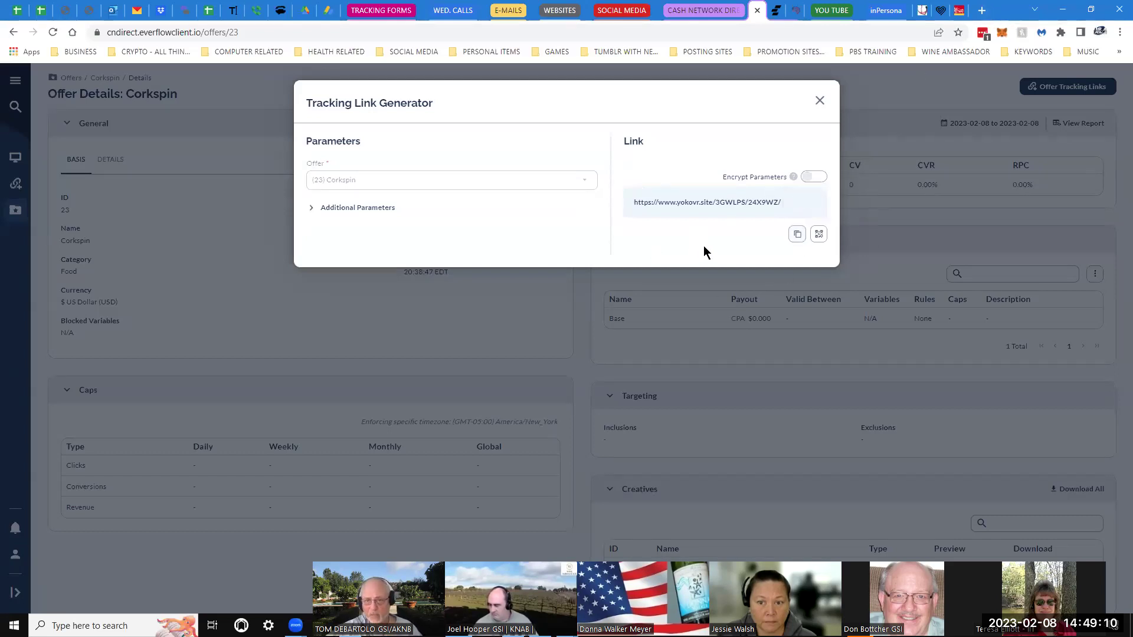
left_click(823, 110)
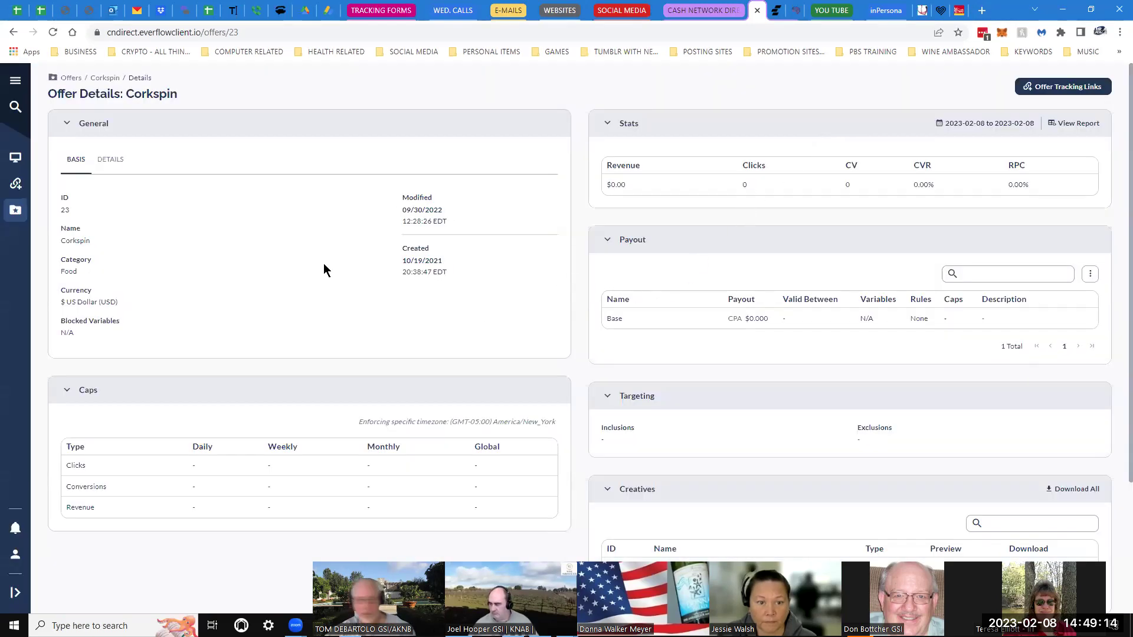
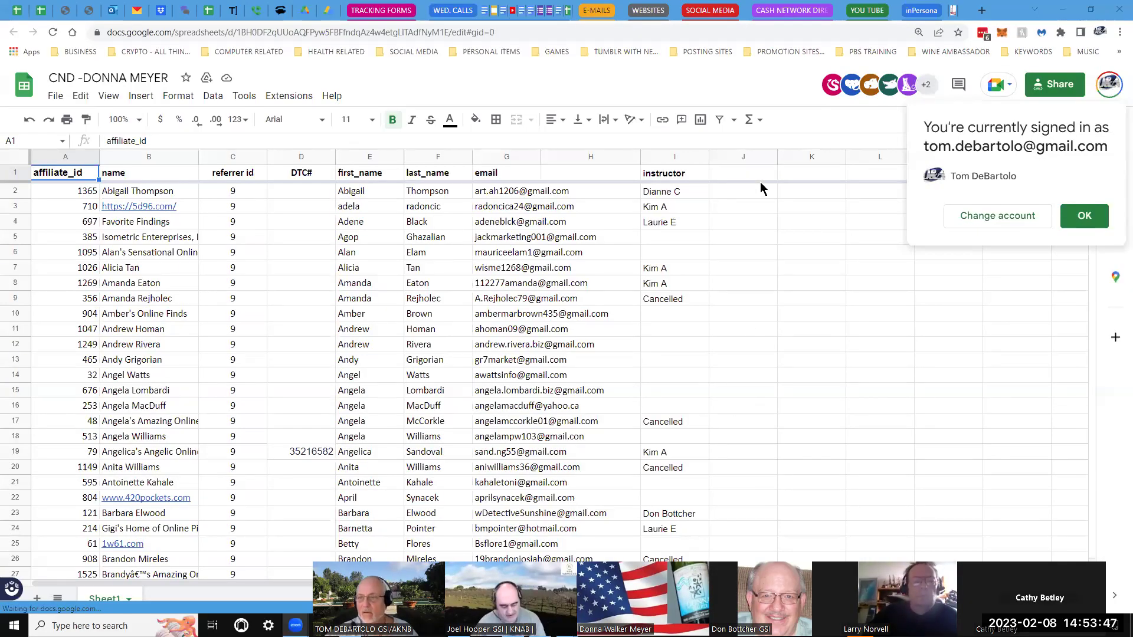
Dismiss the signed-in account notice in Google Sheets and examine the affiliate list's DTC# and instructor columns
left_click(1086, 217)
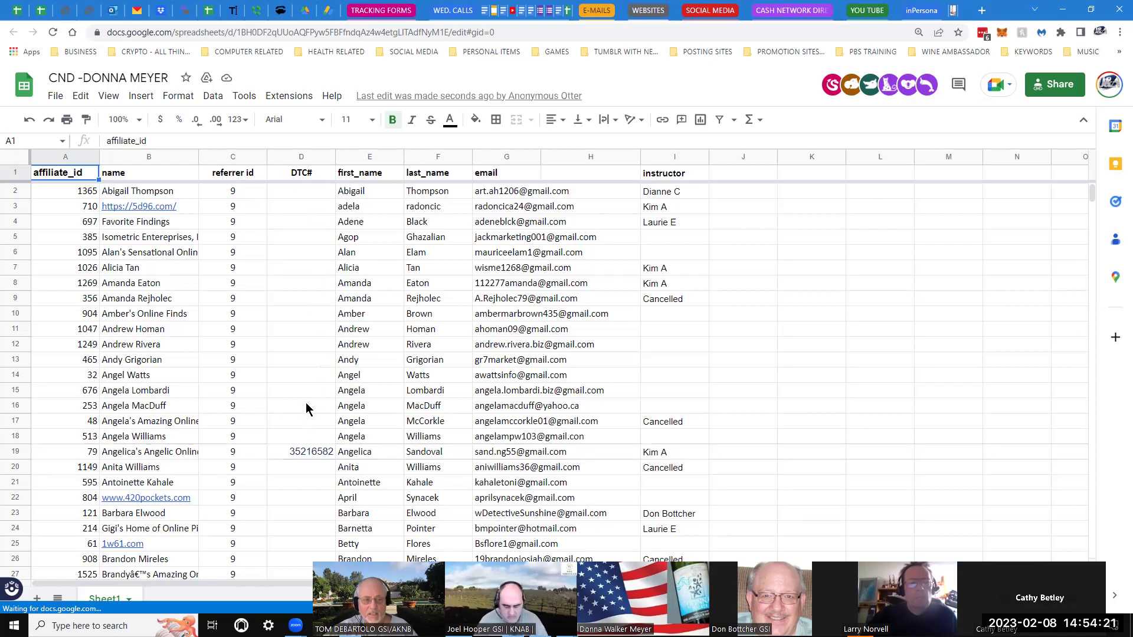
scroll(307, 369, "down", 3)
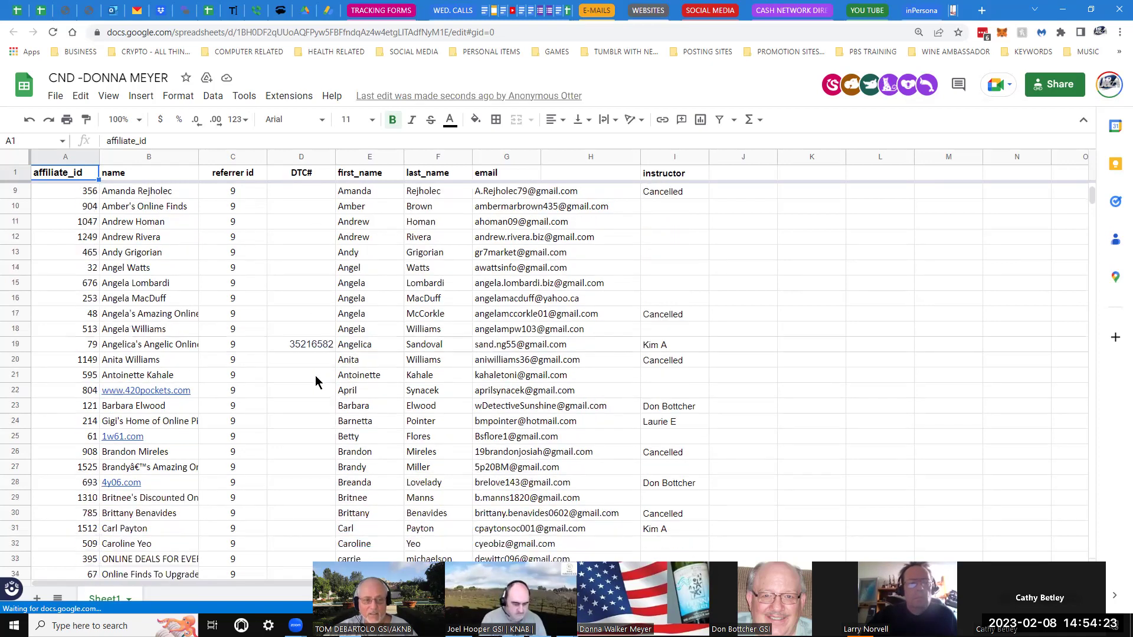
scroll(315, 380, "down", 2)
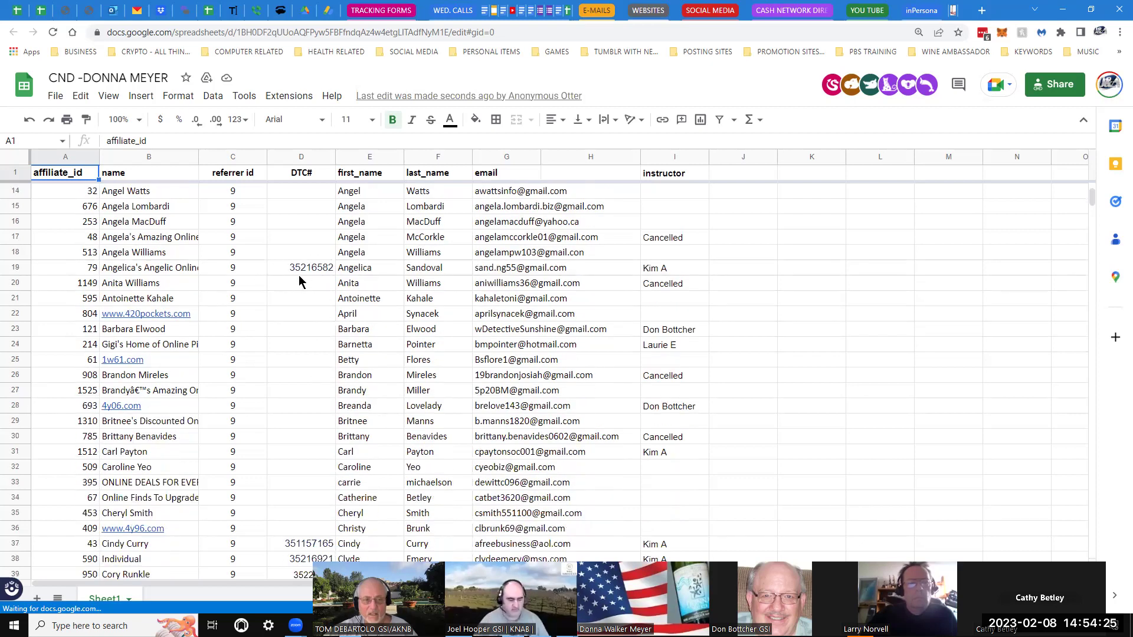
scroll(313, 323, "down", 4)
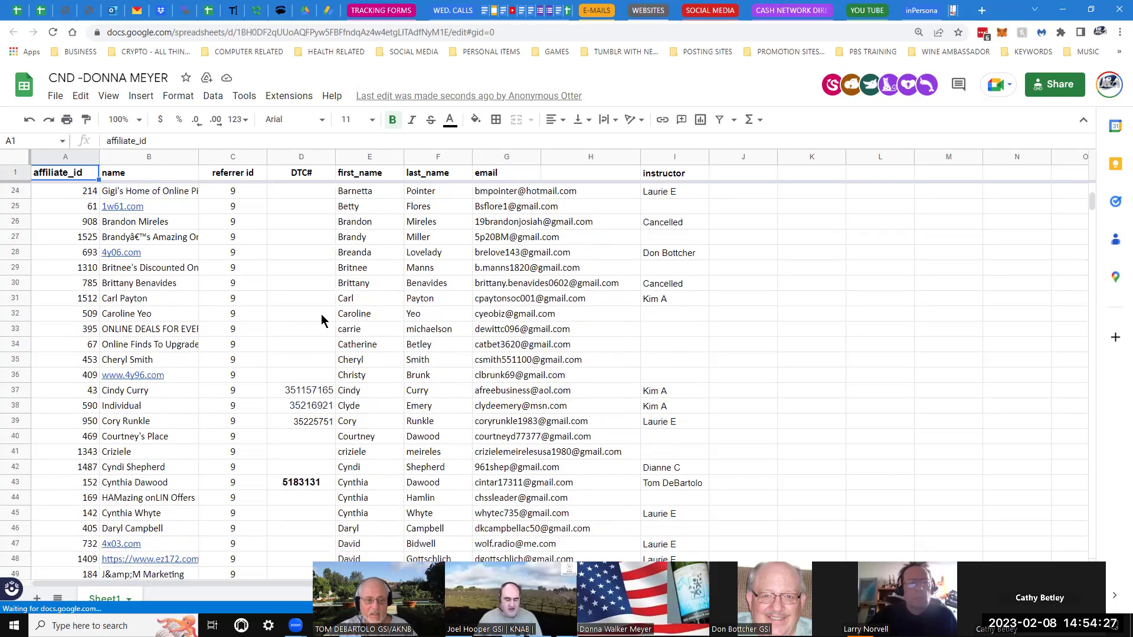
scroll(319, 319, "down", 3)
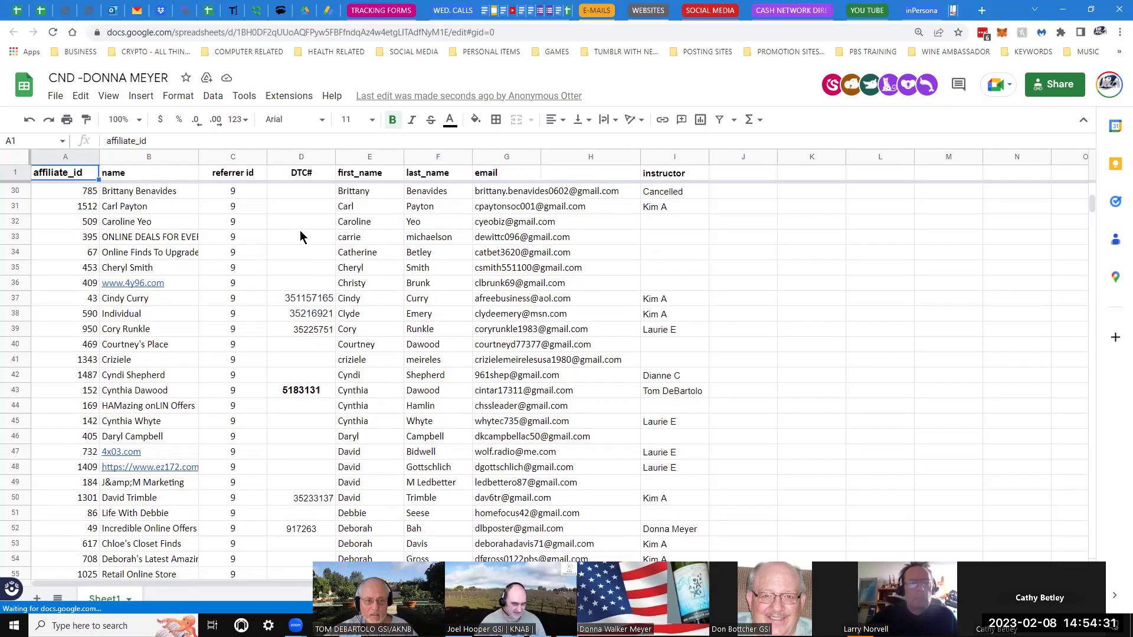
scroll(307, 221, "down", 3)
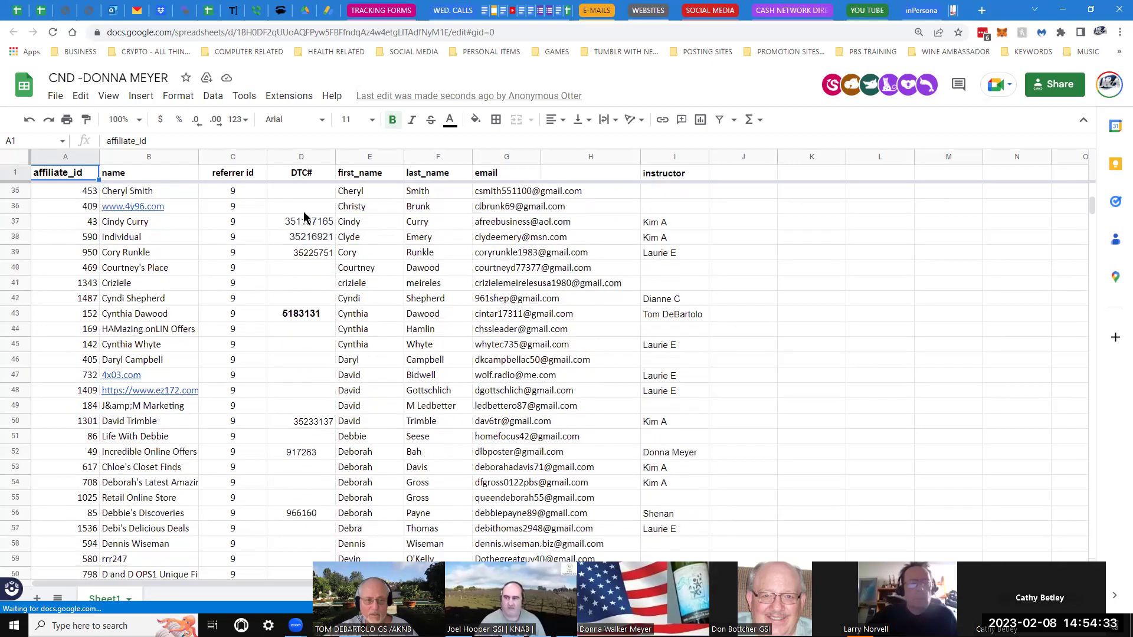
scroll(313, 292, "down", 1)
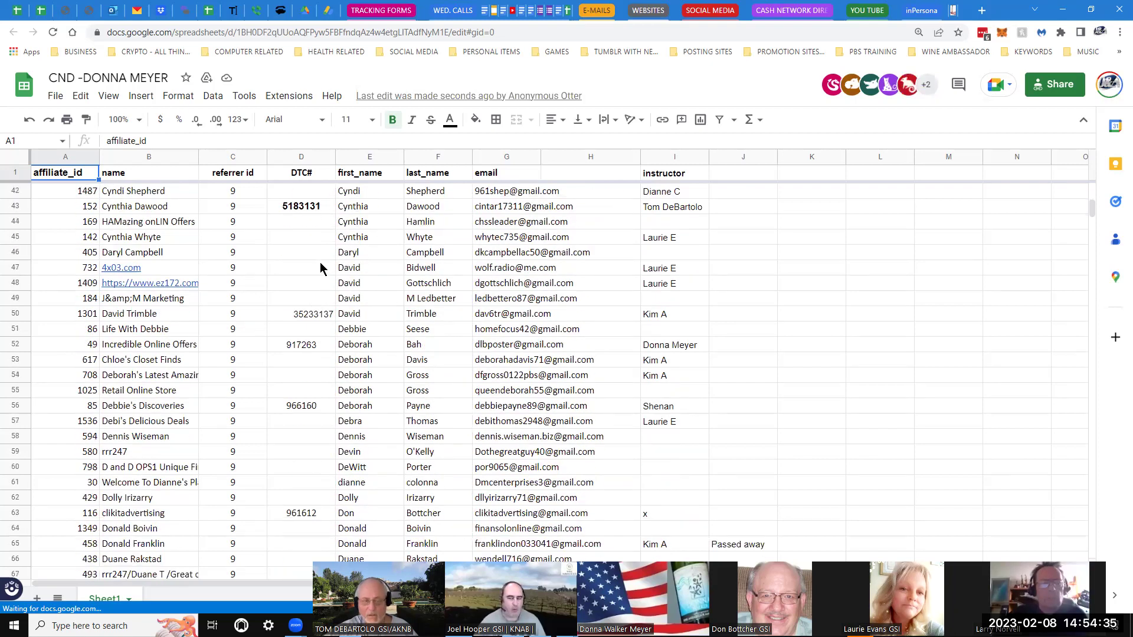
Highlight the affiliate_id header cell of the affiliate list with a yellow fill
scroll(304, 254, "down", 2)
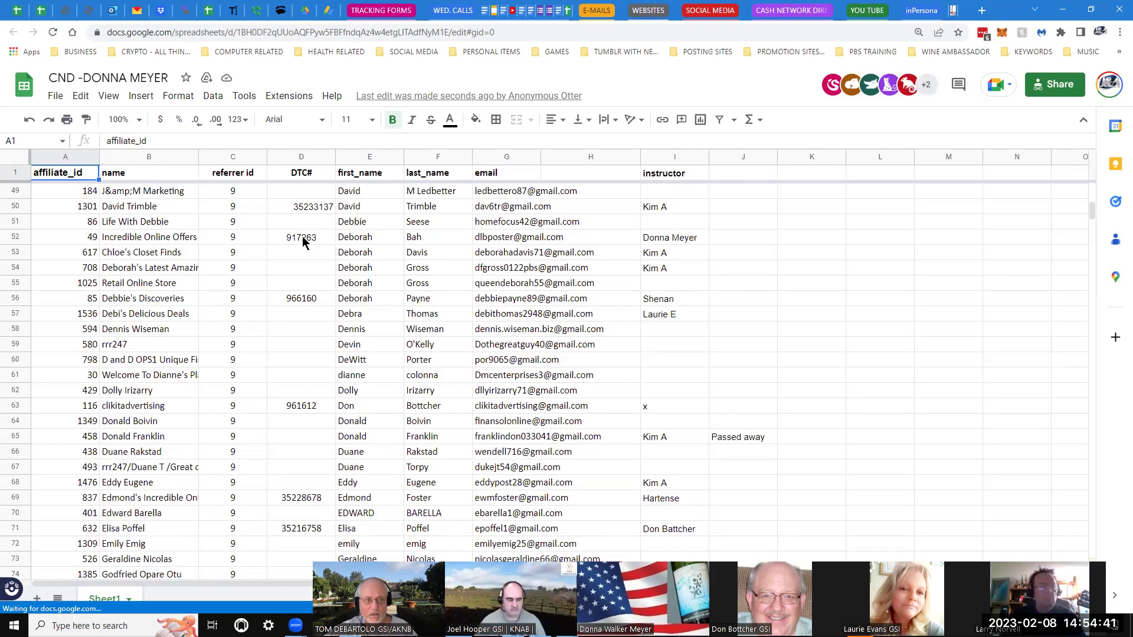
scroll(307, 246, "up", 3)
scroll(299, 246, "up", 10)
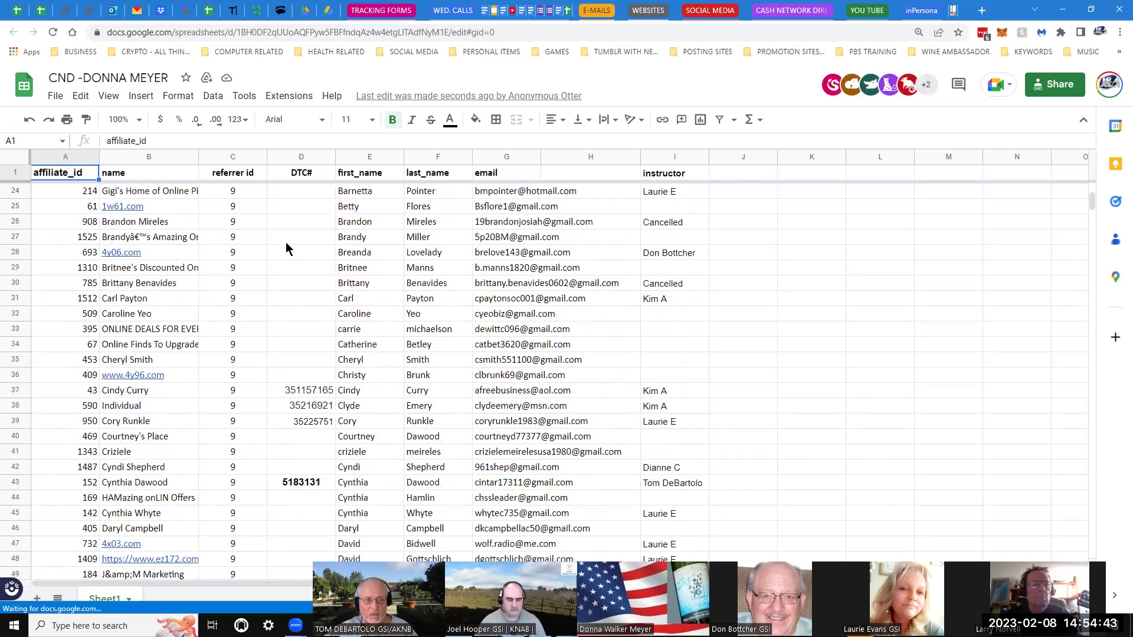
scroll(289, 260, "up", 3)
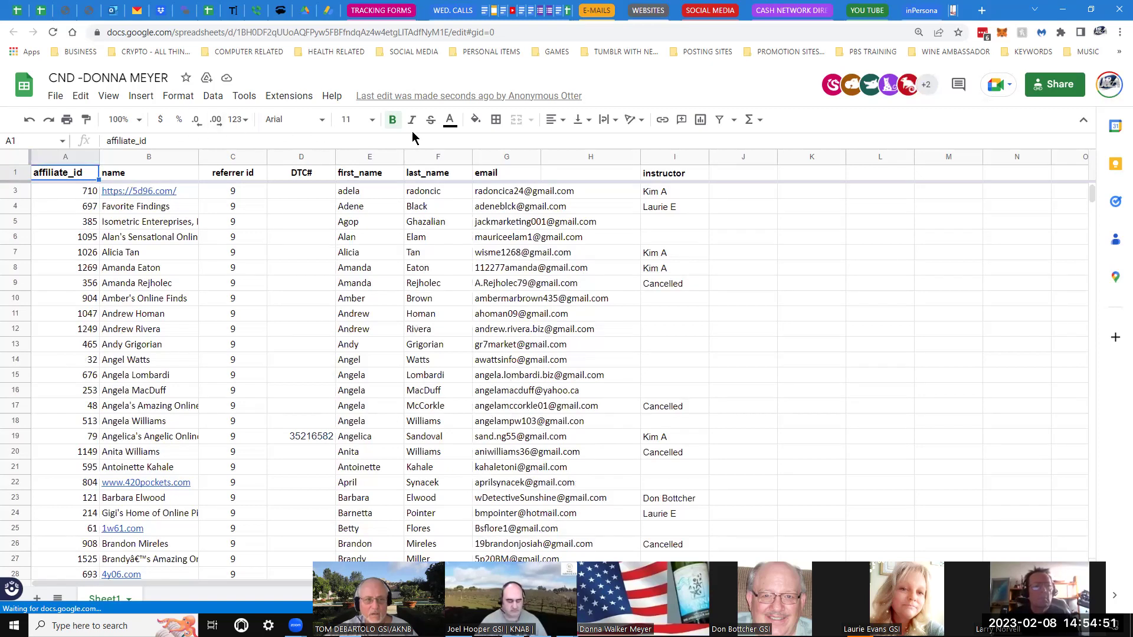
left_click(476, 119)
left_click(527, 178)
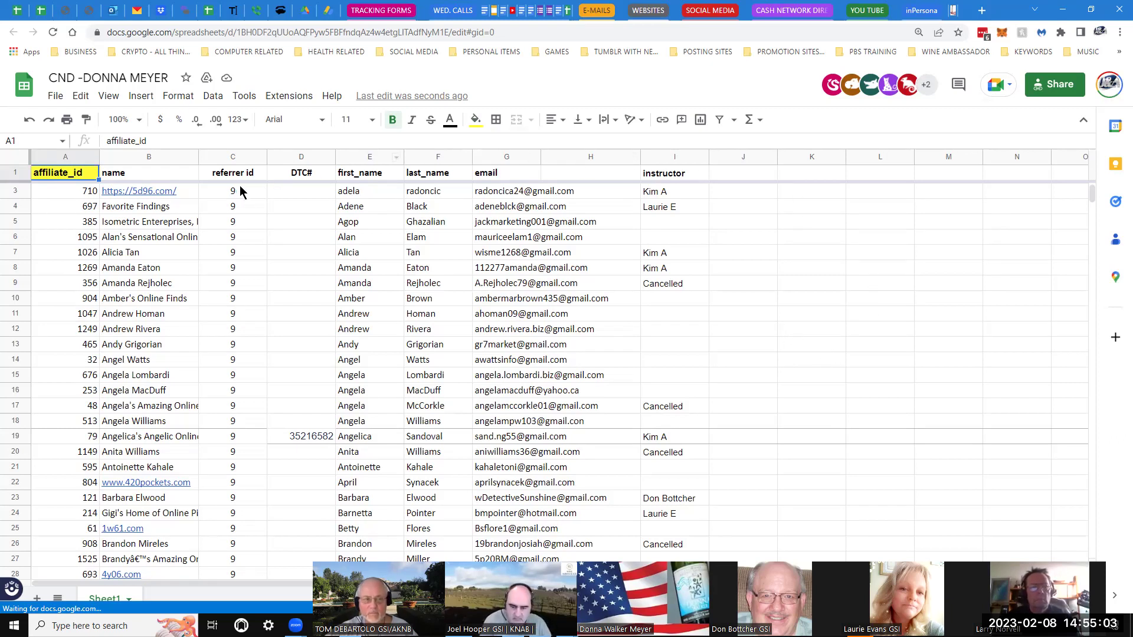
Highlight the DTC# header cell with the same yellow fill and look over the rows below it
left_click(314, 175)
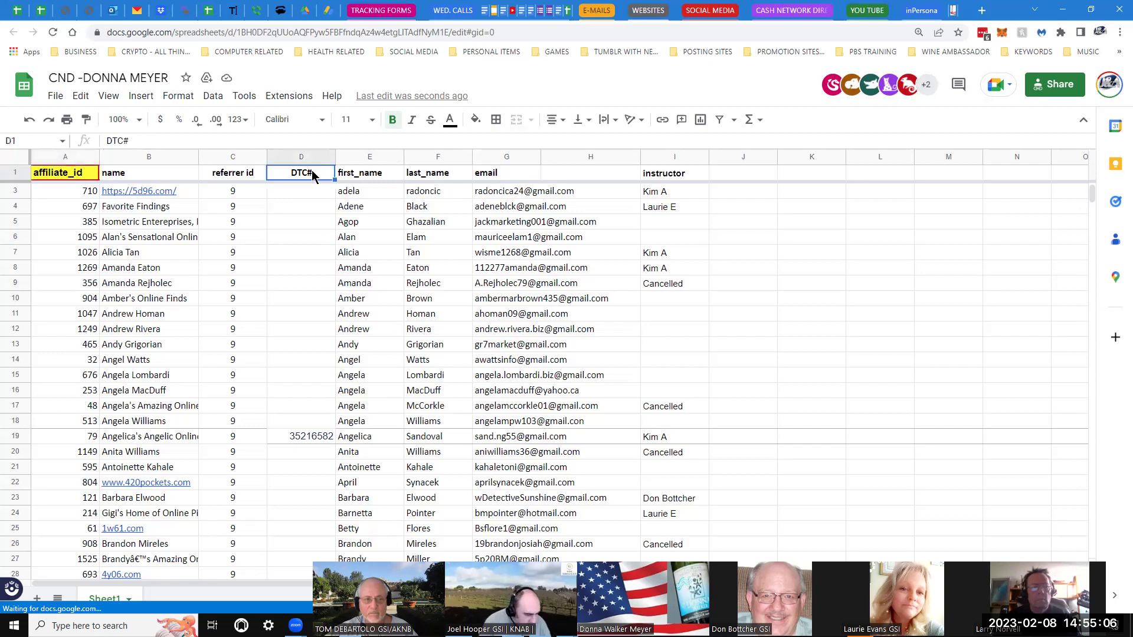
left_click(475, 119)
left_click(524, 184)
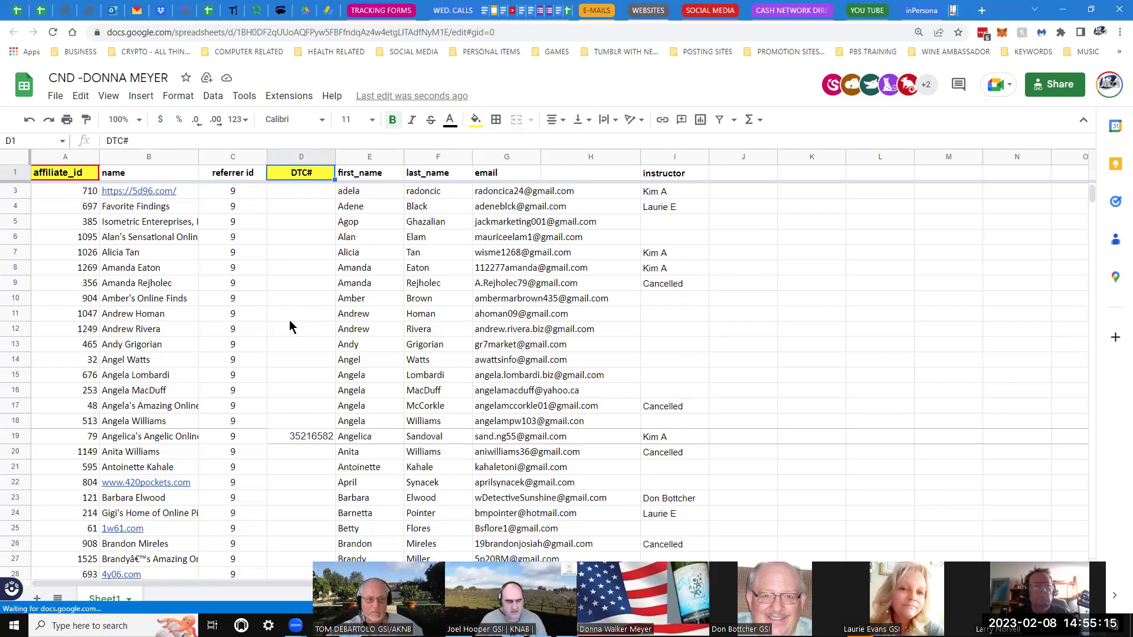
scroll(316, 310, "down", 2)
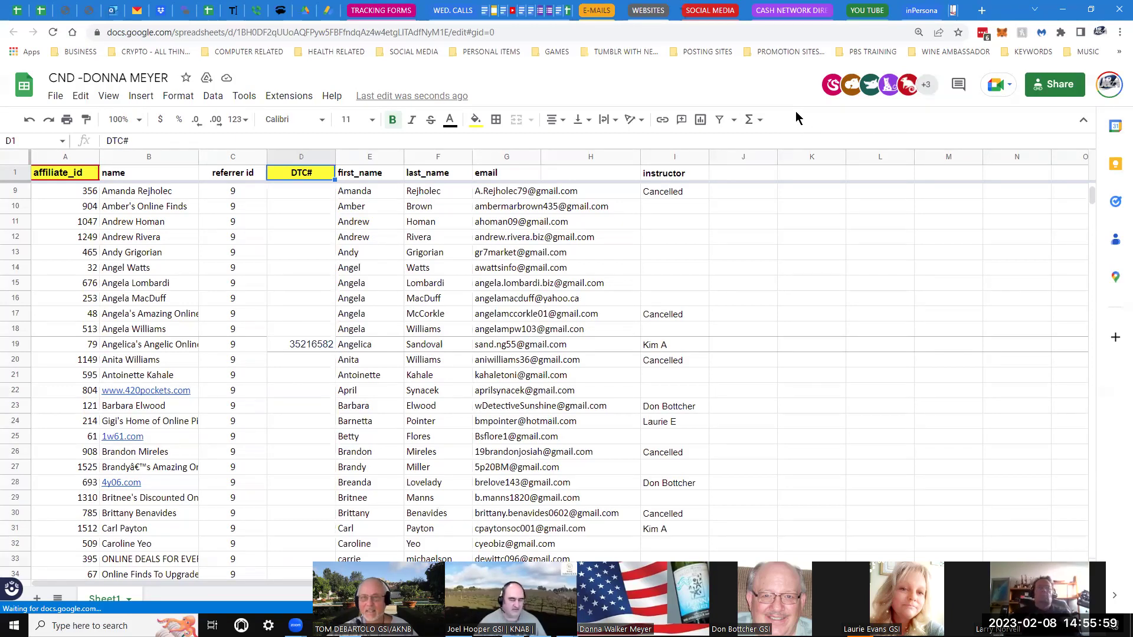
Switch to the CashNetwork Direct site and open the My Account page to view the partner account details
left_click(779, 10)
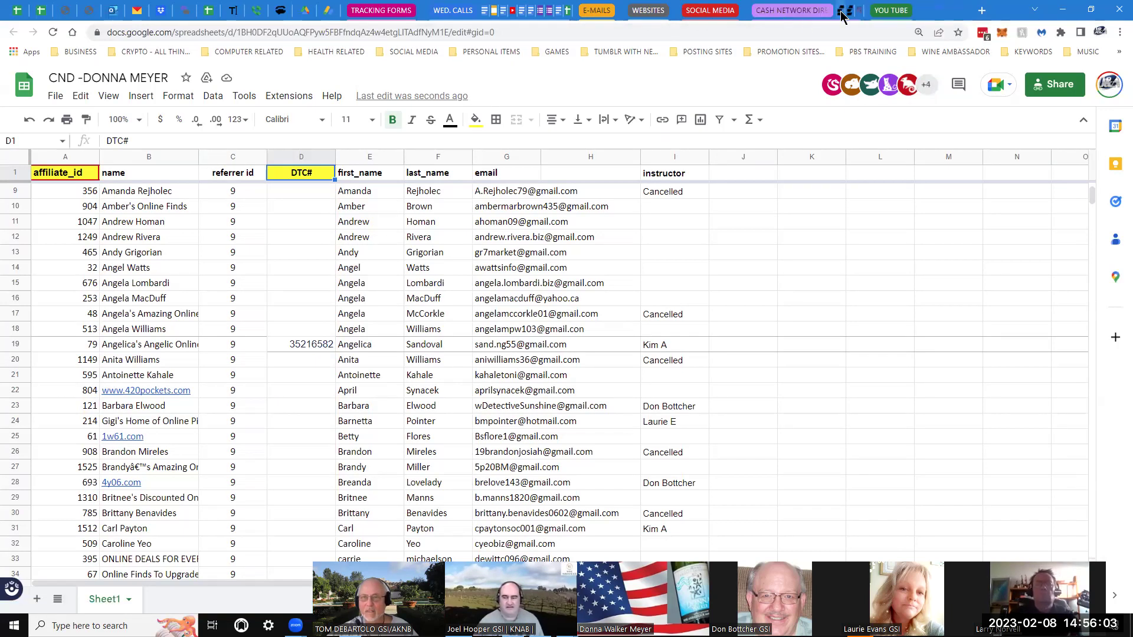
left_click(843, 12)
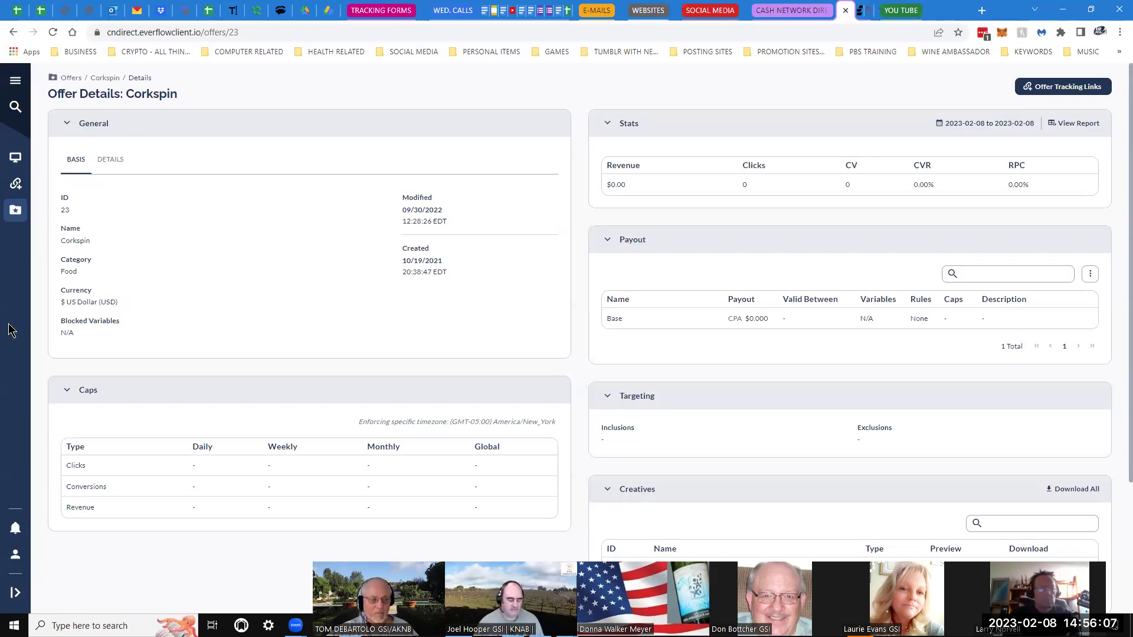
left_click(15, 561)
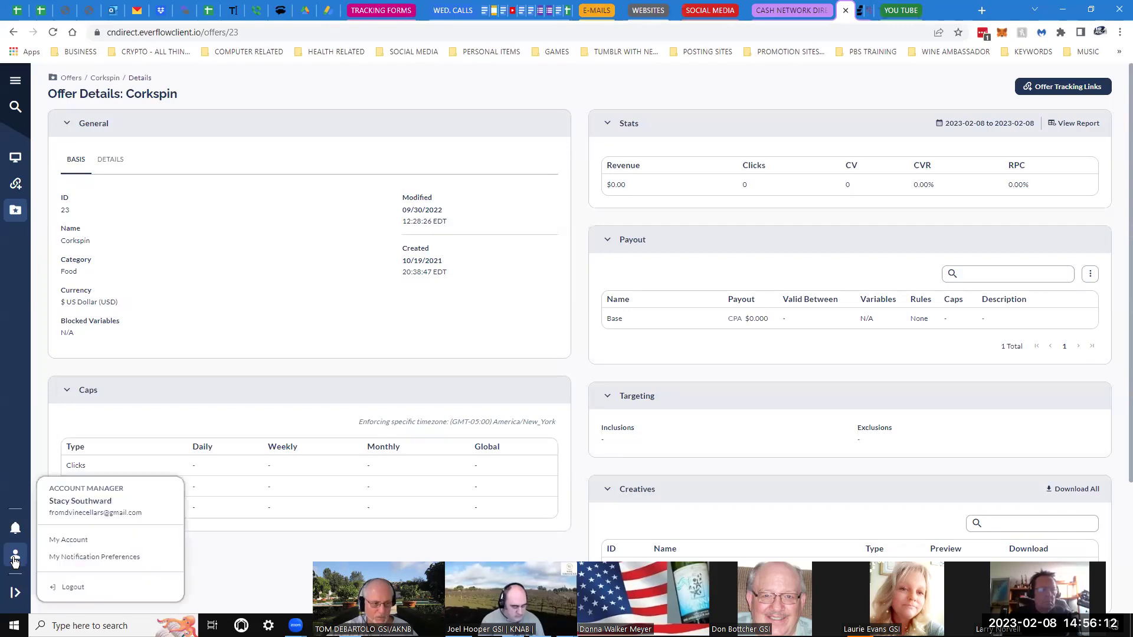
left_click(70, 540)
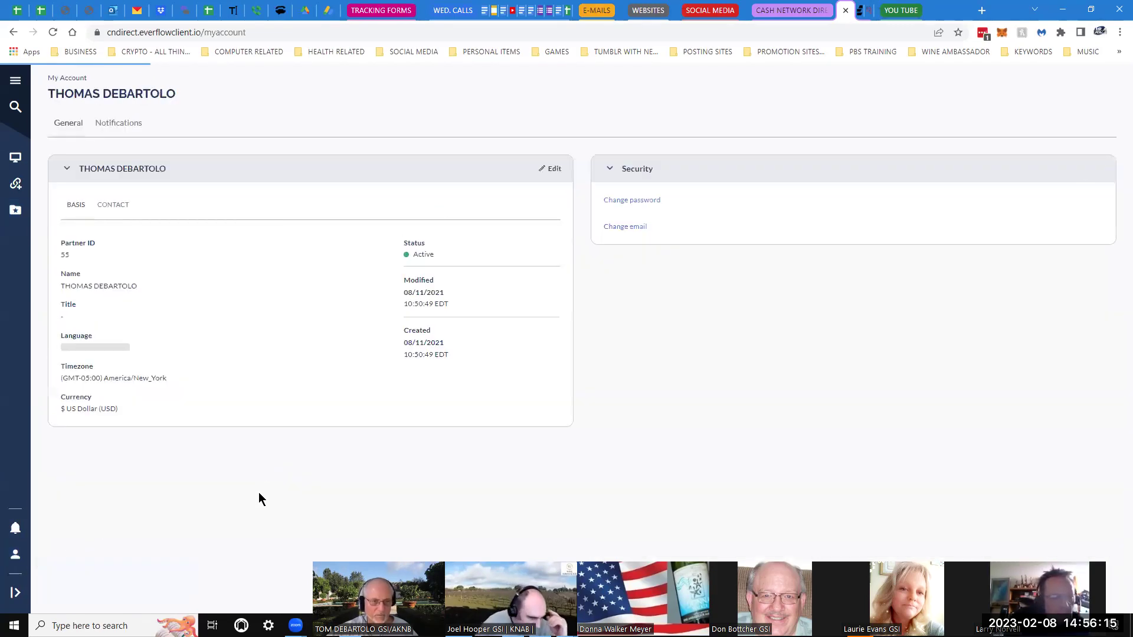